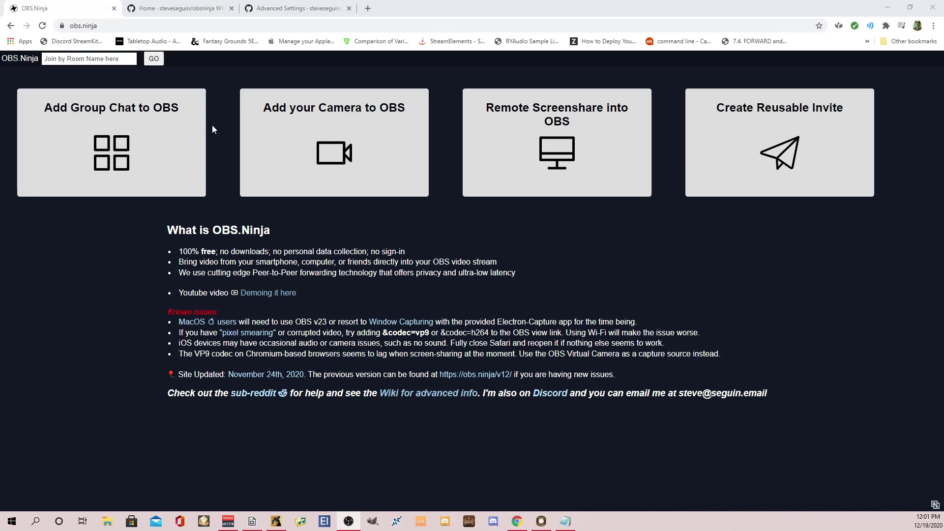
In a new Chrome tab, load obs.ninja/?push= followed by the stream ID, without autocompleted additions.
left_click(368, 8)
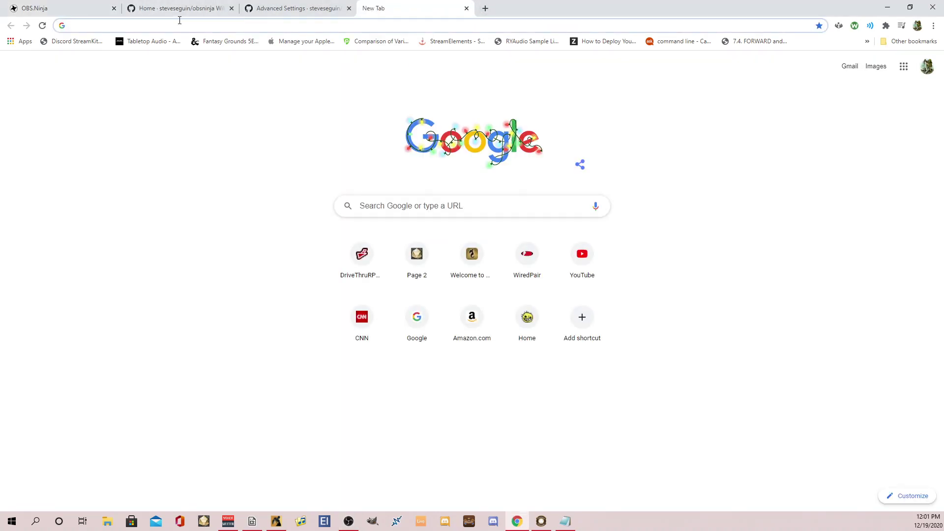
type("obs.nina")
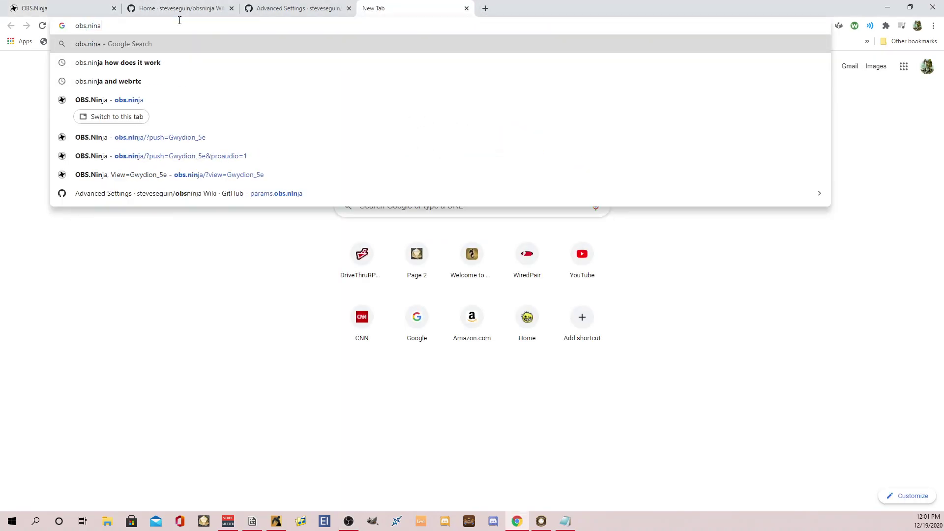
key("BackSpace")
type("ja")
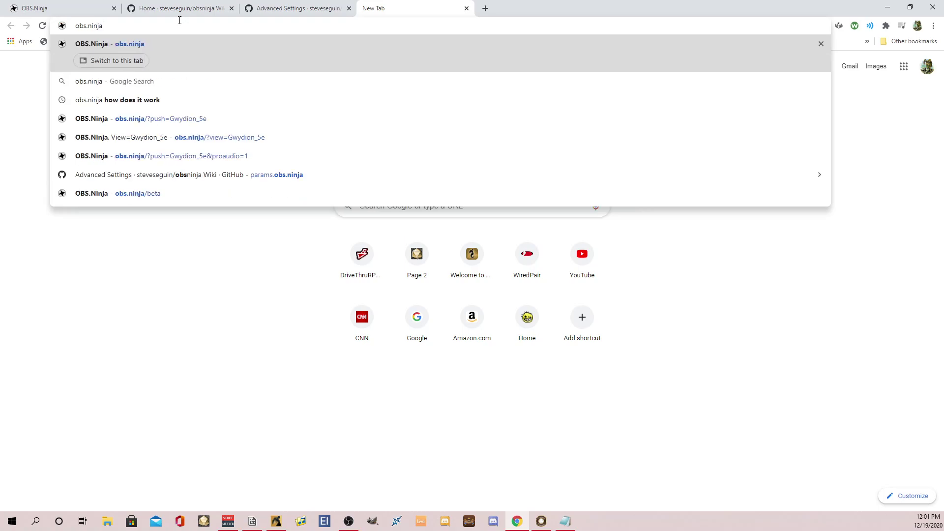
type("/?")
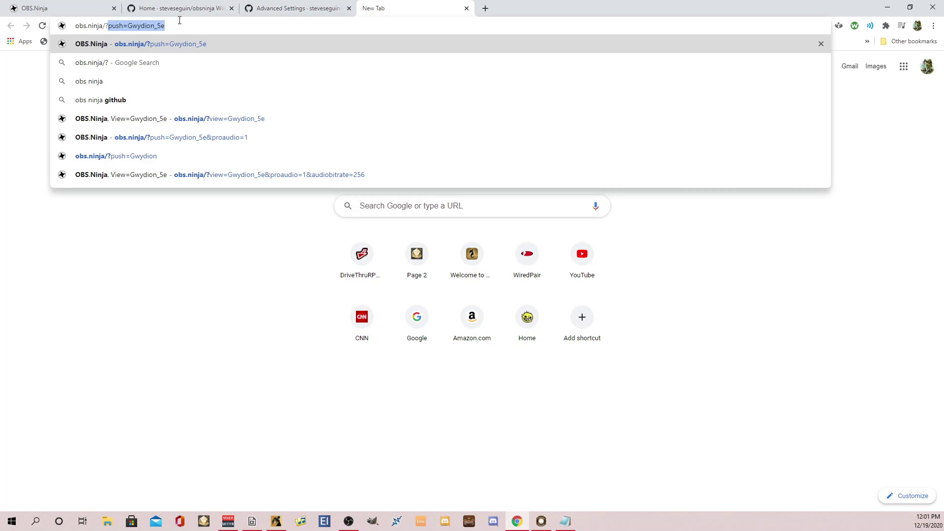
key("Delete")
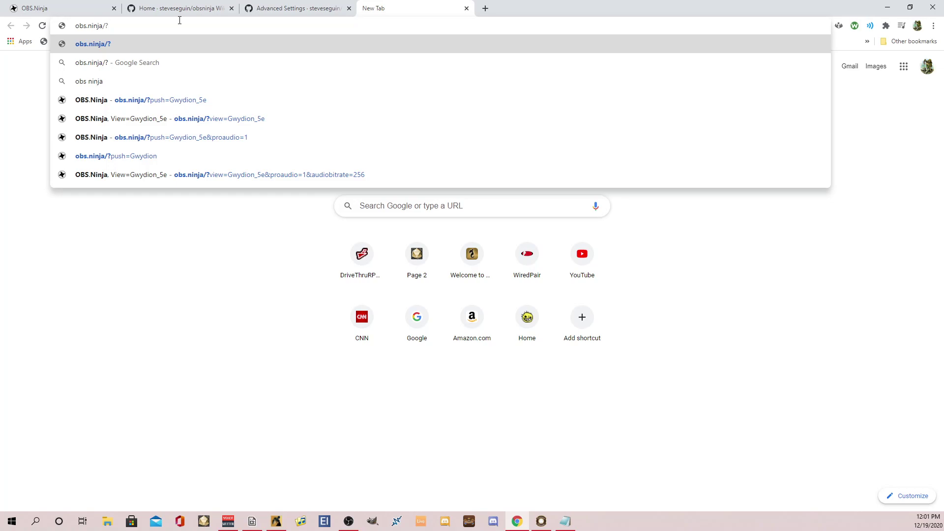
type("push")
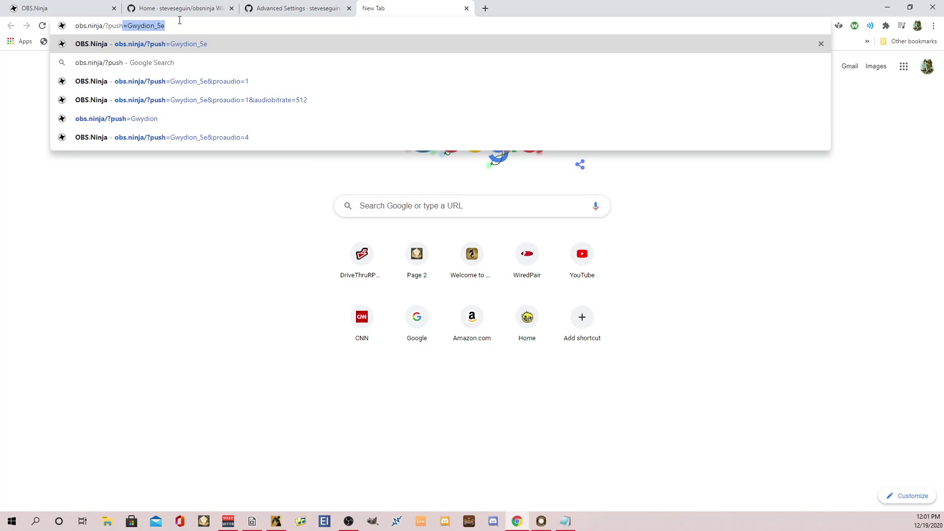
type("=")
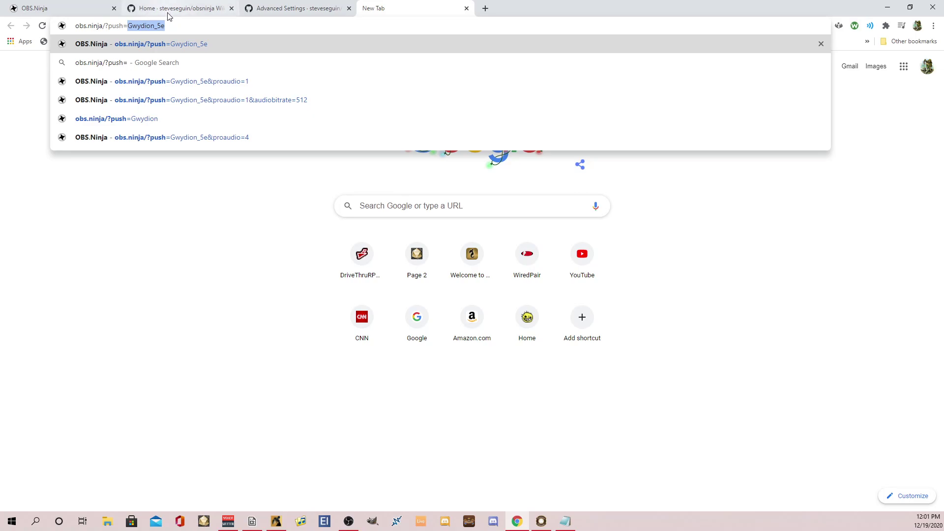
type("Gwydion_5e")
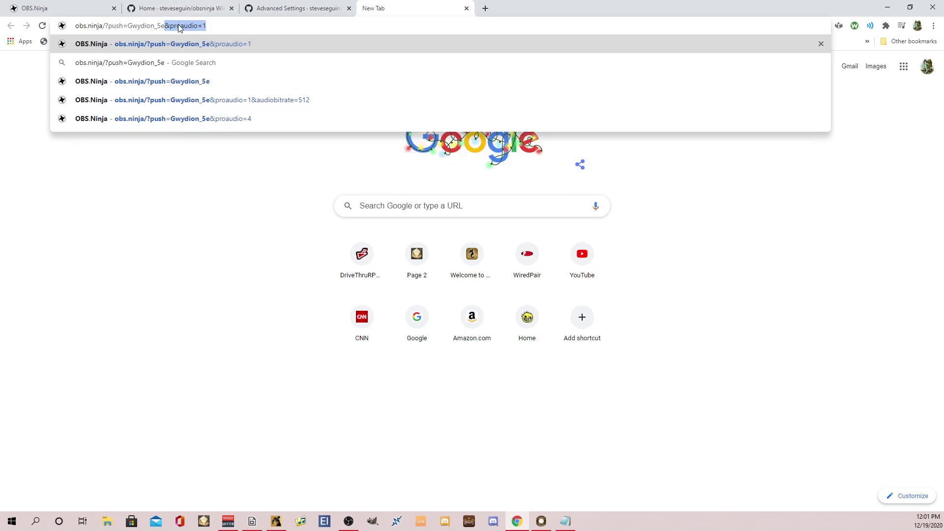
key("BackSpace")
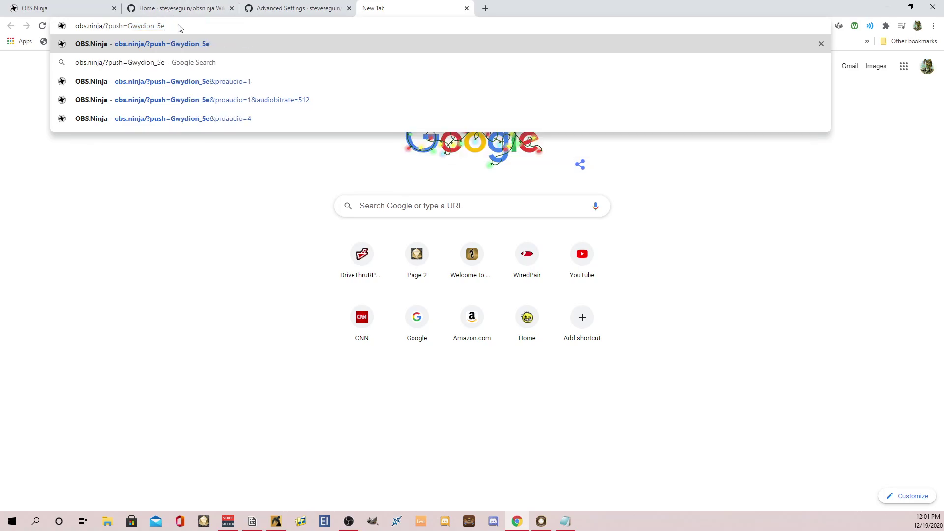
key("Return")
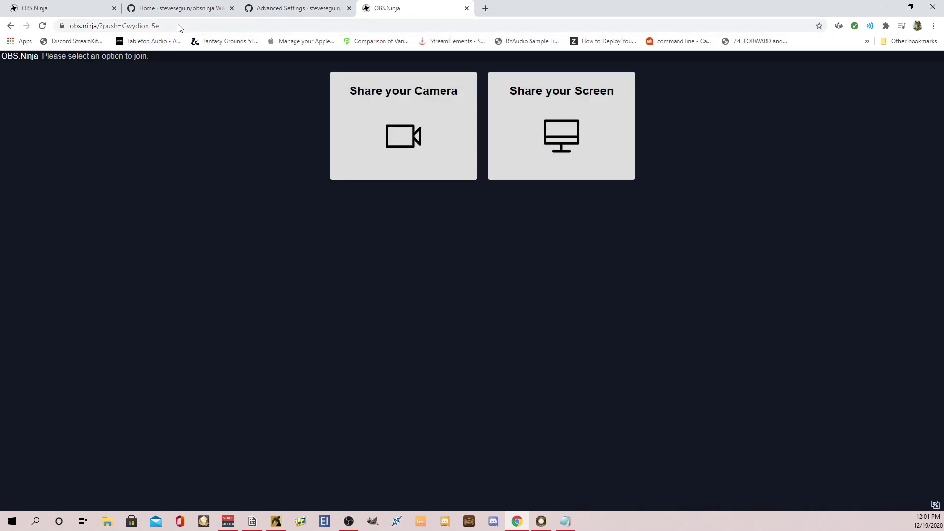
Choose Share your Camera, dismiss the camera error, and set Video Source to Disable Video.
left_click(411, 122)
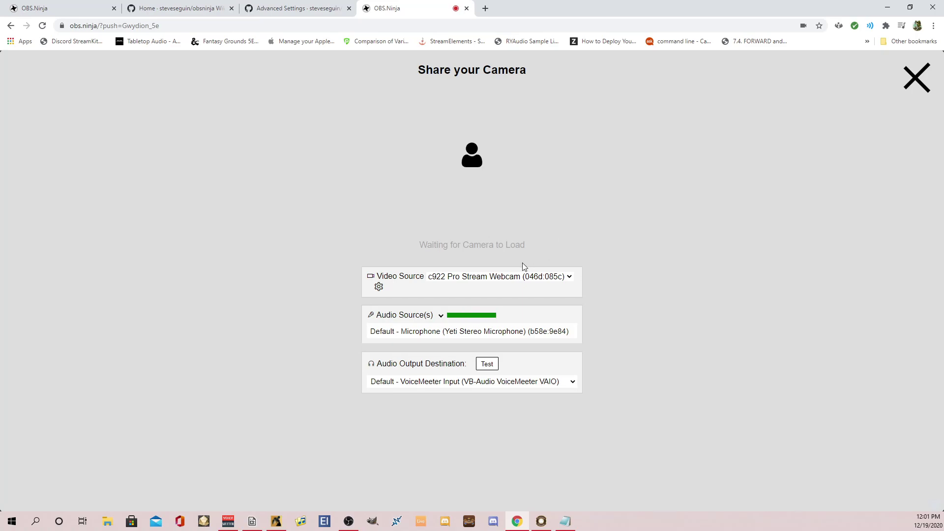
left_click(559, 128)
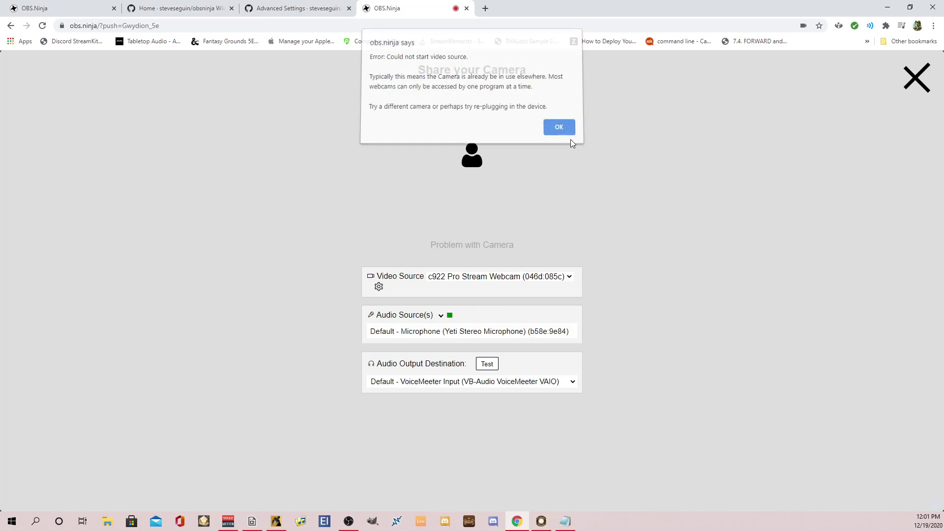
left_click(571, 277)
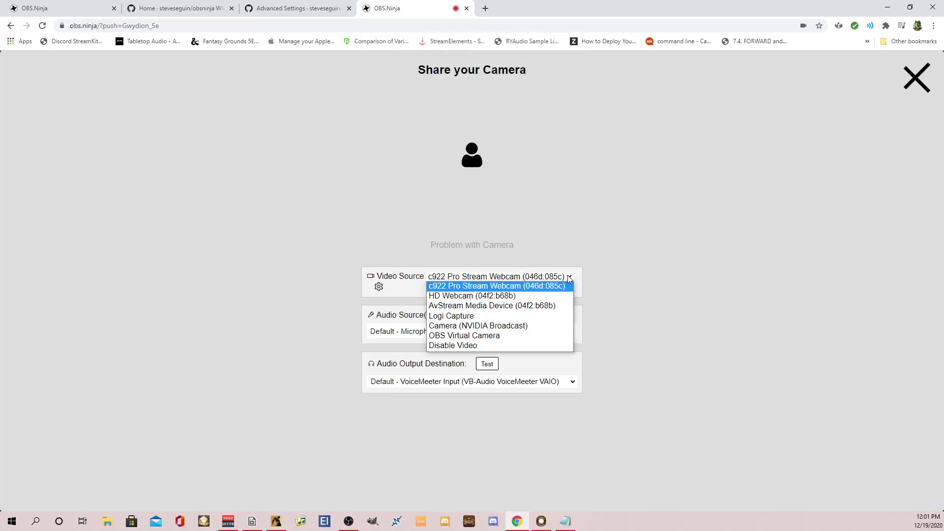
left_click(480, 347)
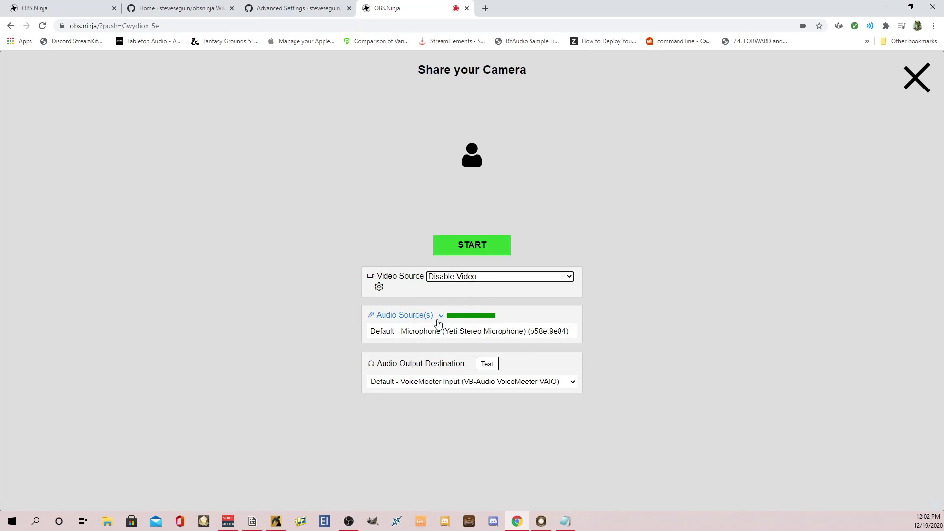
Make VoiceMeeter VAIO3 Output the stream's audio source, leaving the output destination unchanged.
left_click(439, 316)
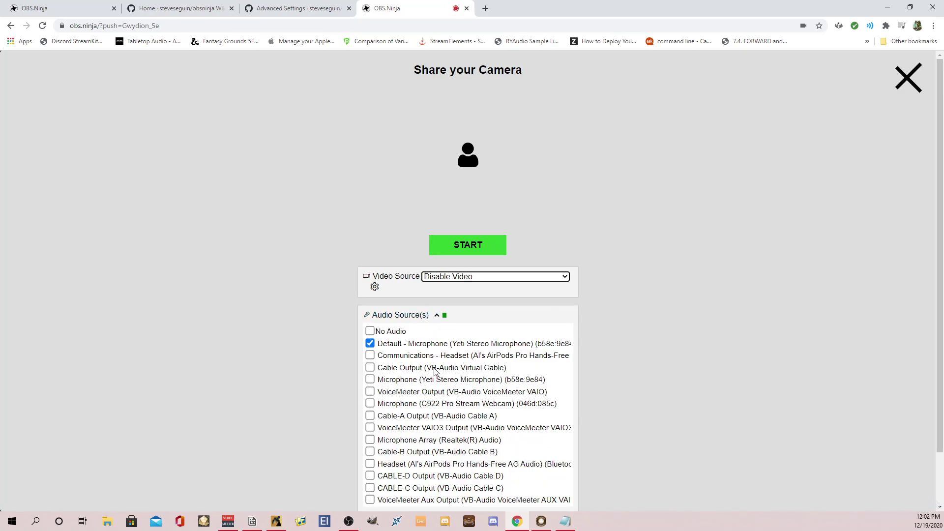
left_click(374, 430)
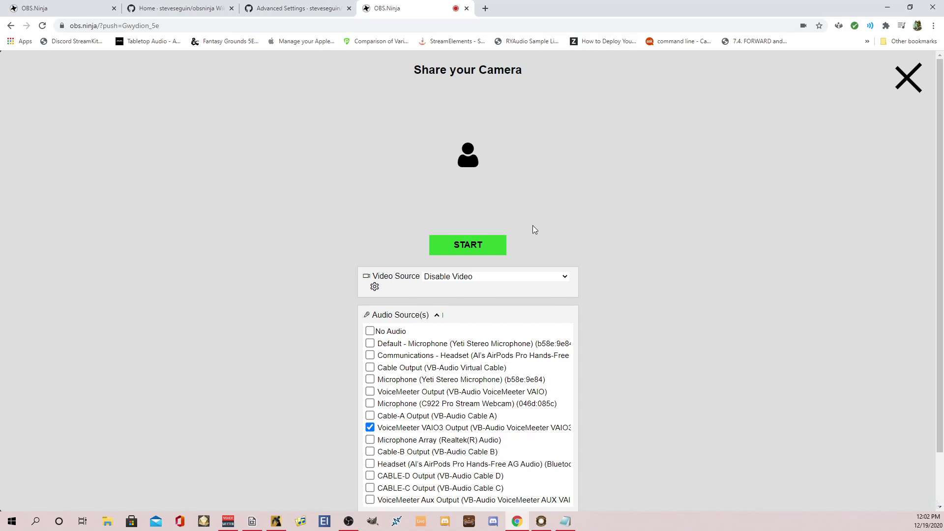
scroll(604, 273, "down", 2)
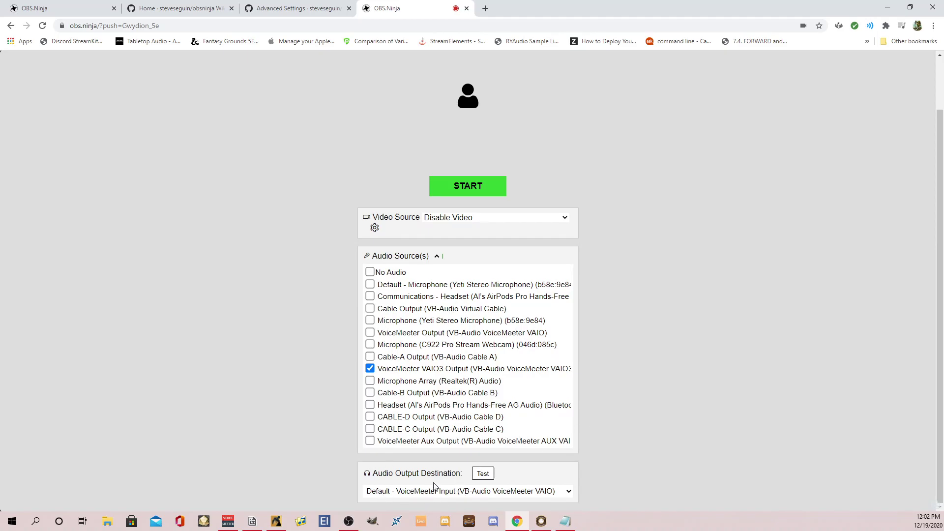
left_click(436, 490)
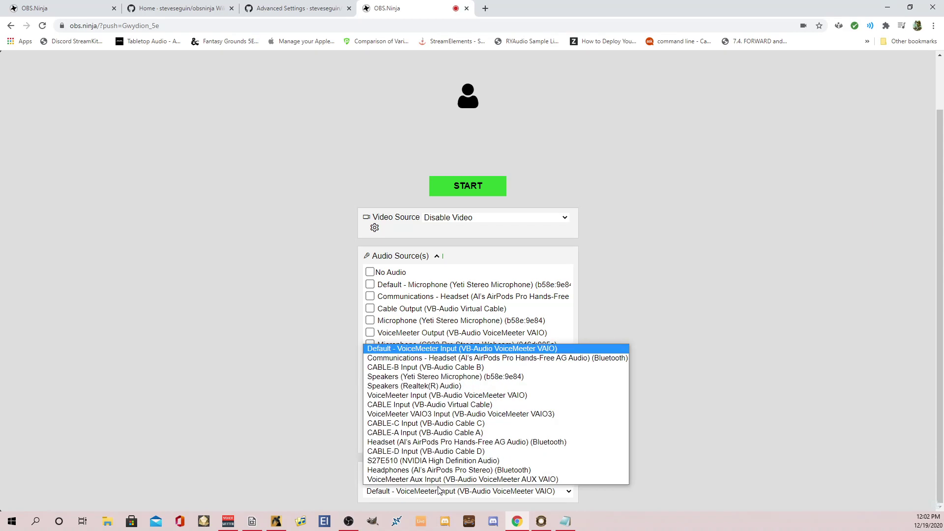
left_click(355, 498)
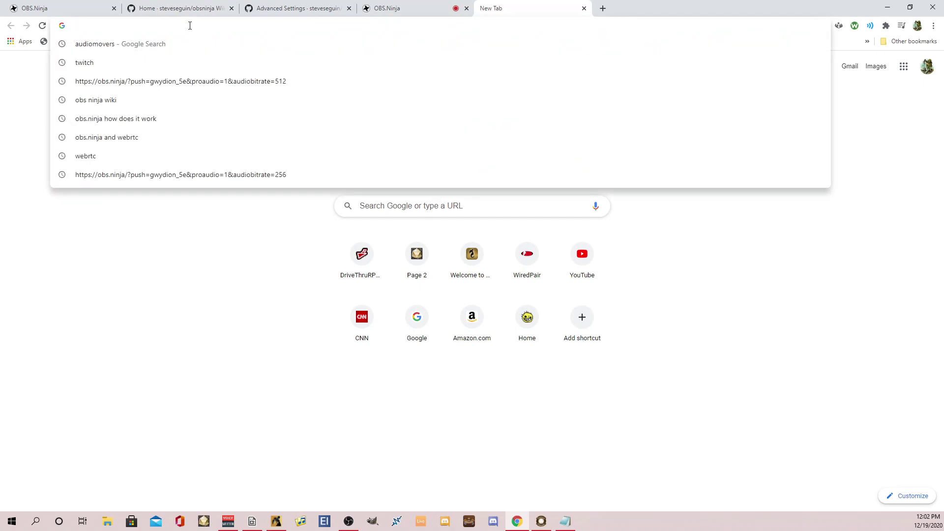
Paste the push link into the address bar and replace 'push' with 'view'.
type("https://obs.ninja/?push=Gwydion_5e")
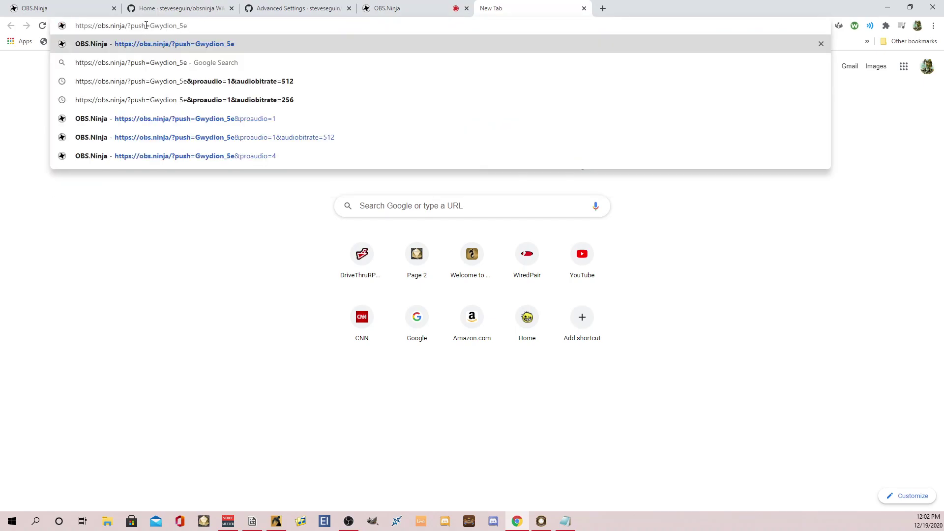
key("BackSpace")
key("BackSpace")
key("BackSpace")
key("BackSpace")
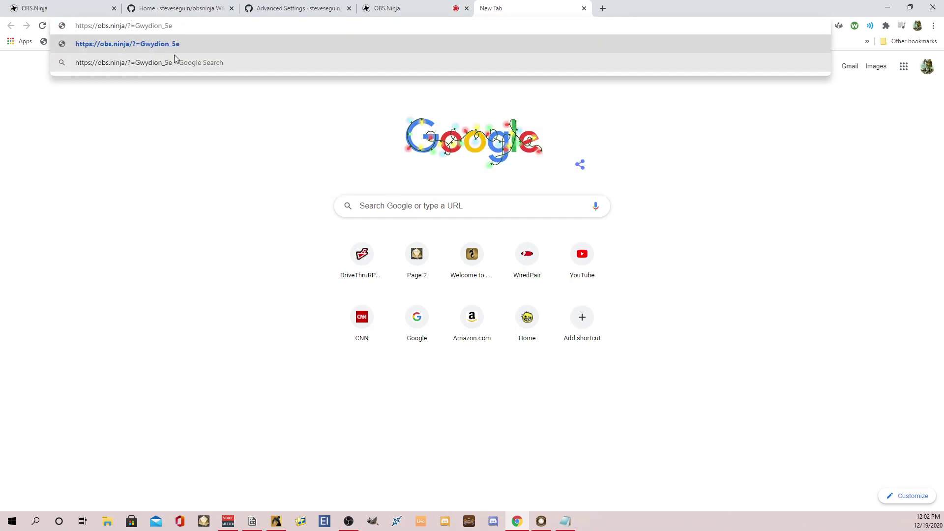
type("view")
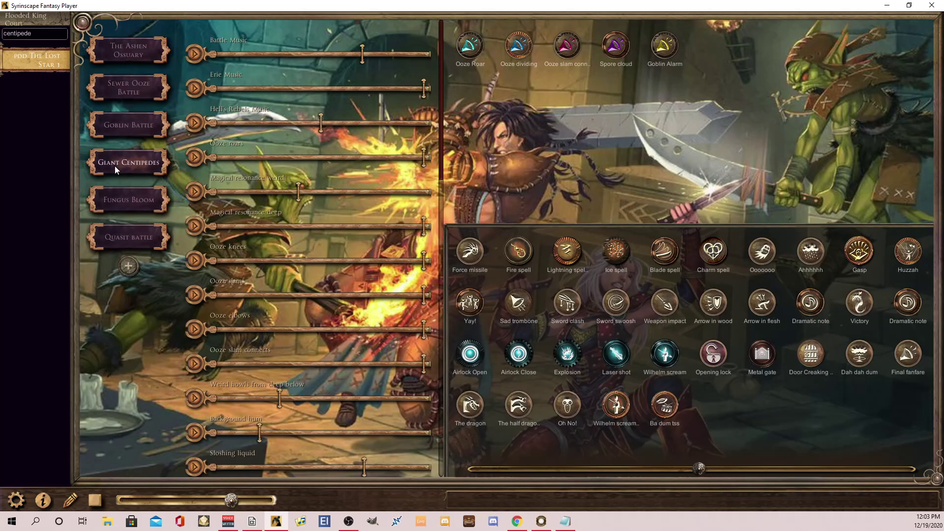
Start the Giant Centipedes mood in Syrinscape.
left_click(127, 161)
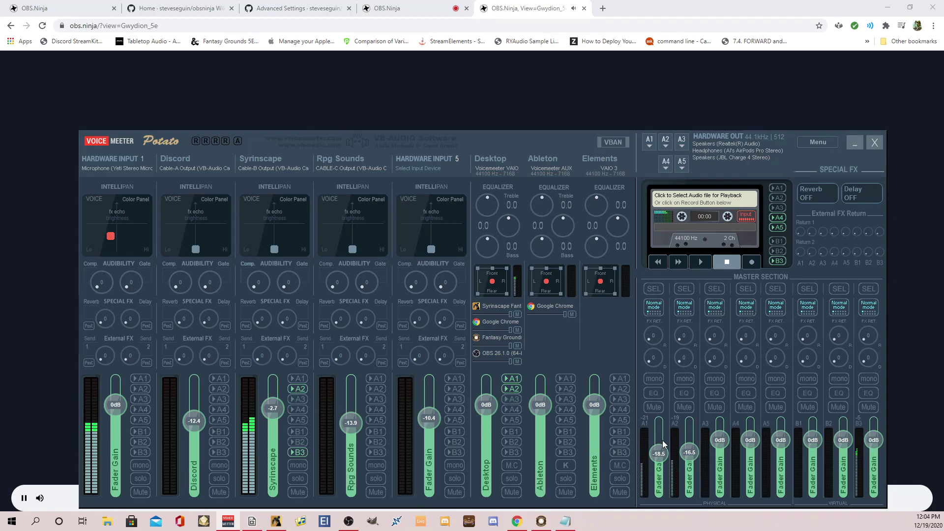
Drop the A2 master fader to about -29 dB and take Desktop off A2, keeping Syrinscape on it.
left_click_drag(692, 453, 691, 463)
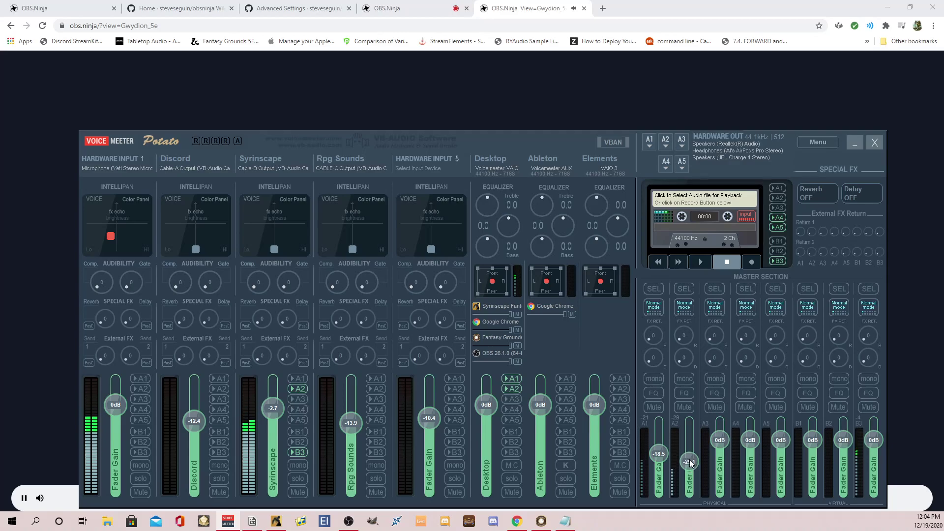
left_click(301, 389)
left_click(513, 389)
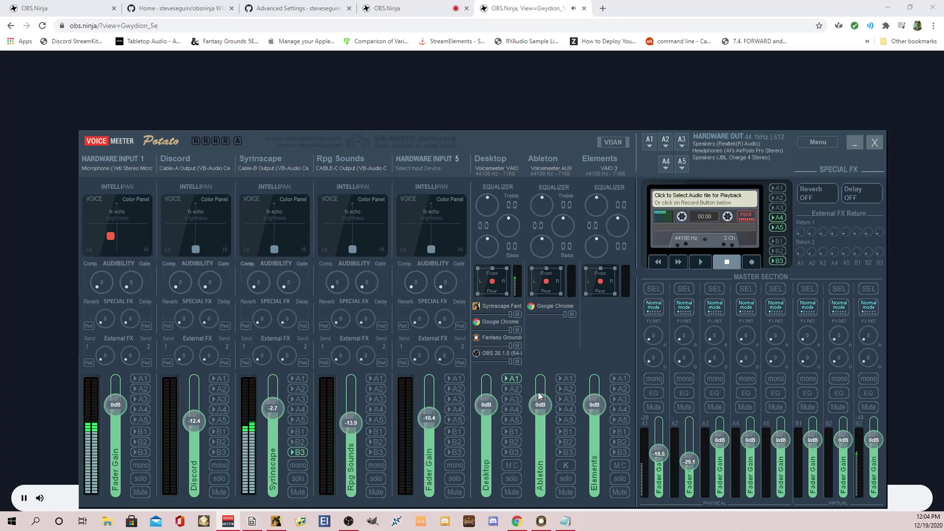
left_click(303, 389)
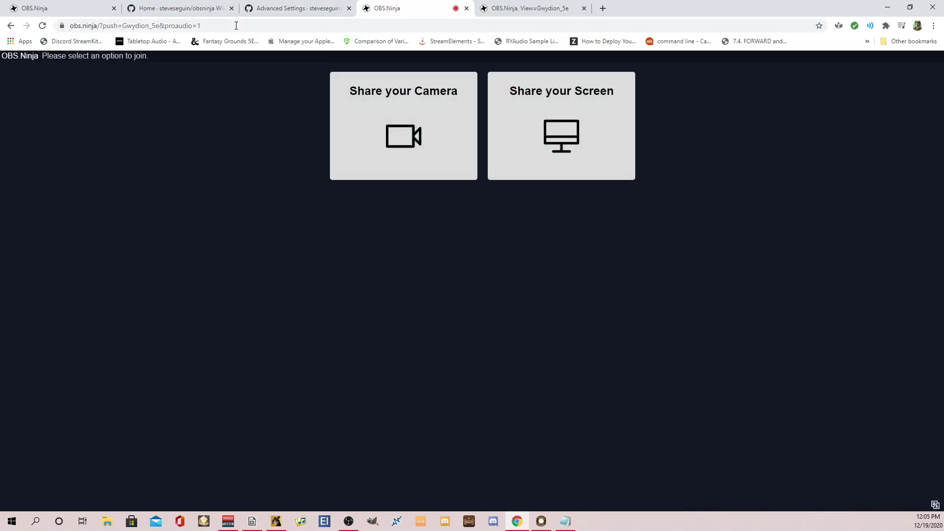
Set up a camera share with Disable Video and VoiceMeeter VAIO3 Output as the audio source.
left_click(399, 113)
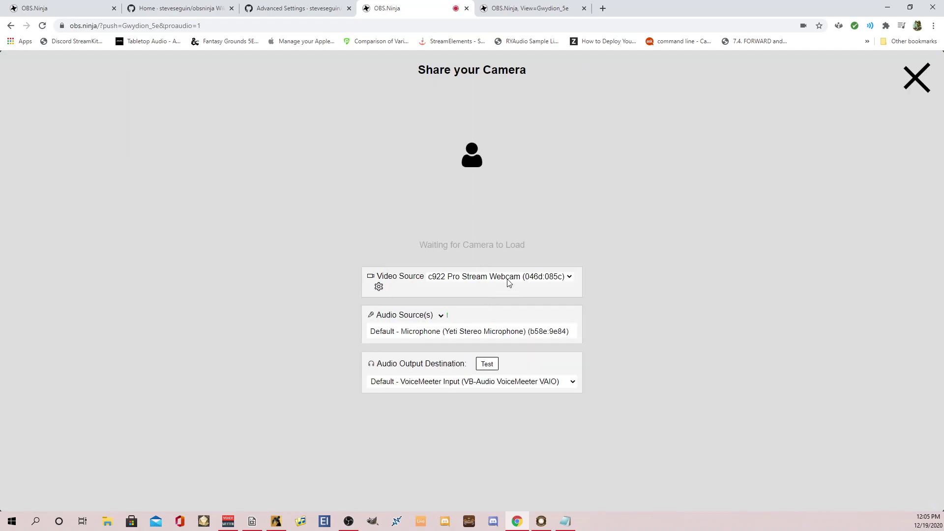
left_click(506, 277)
left_click(472, 346)
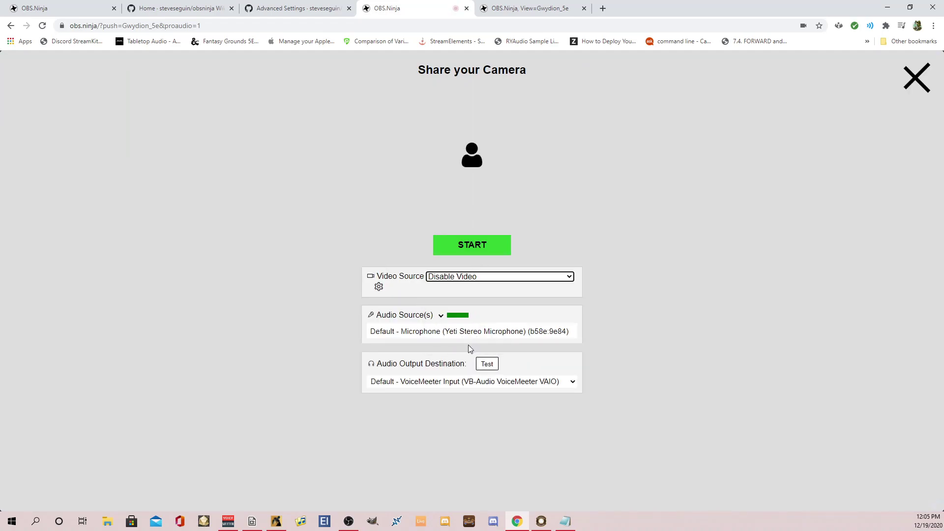
left_click(441, 333)
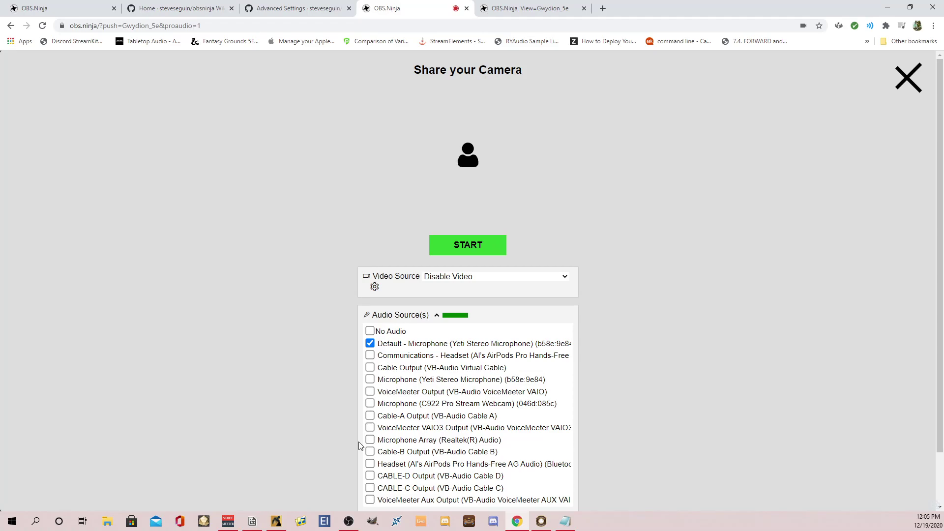
left_click(370, 428)
scroll(456, 357, "down", 1)
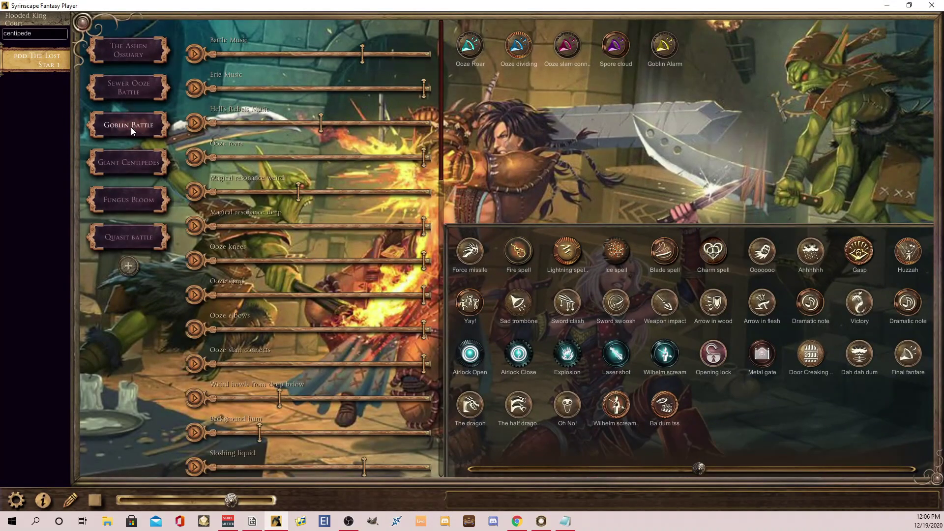
Play the Giant Centipedes mood, then trigger the Sad trombone and Wilhelm scream effects.
left_click(130, 161)
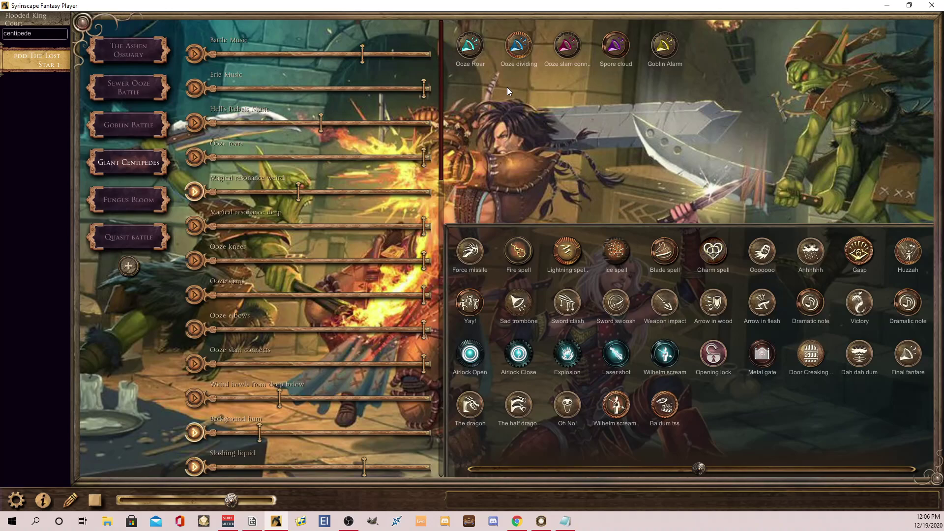
left_click(507, 297)
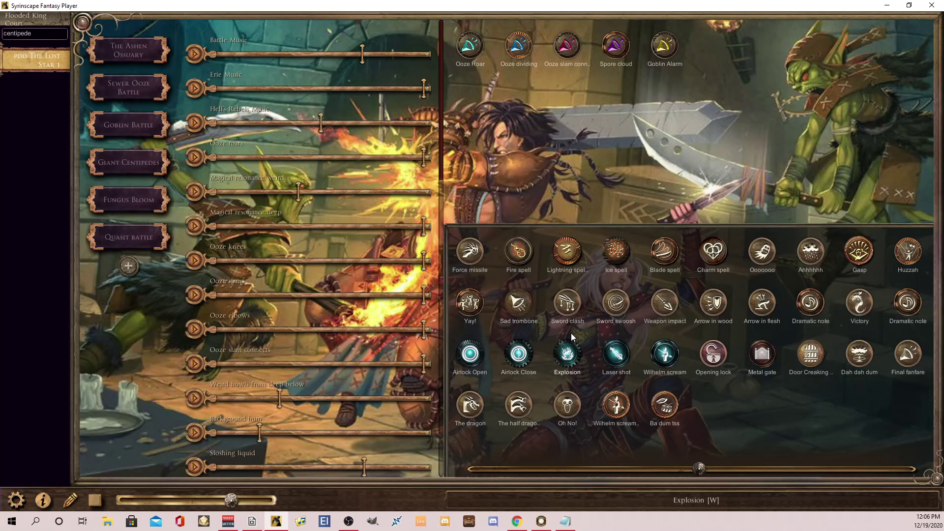
left_click(614, 408)
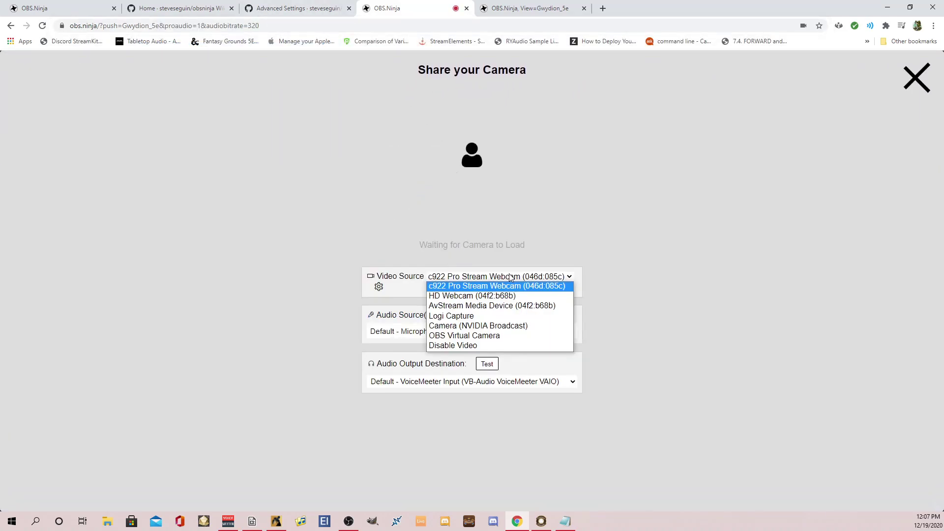
Disable video and select VoiceMeeter VAIO3 Output as the audio source on the audiobitrate=320 page.
left_click(464, 346)
left_click(466, 331)
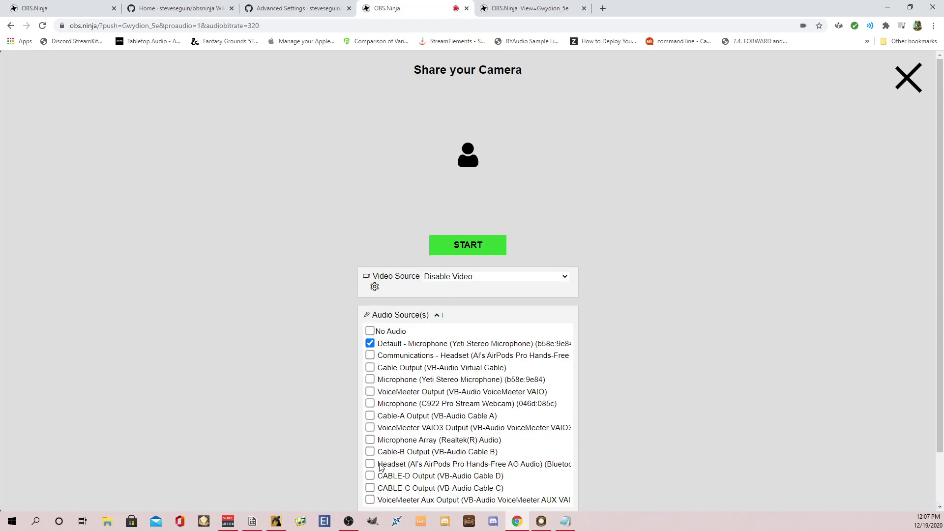
left_click(375, 430)
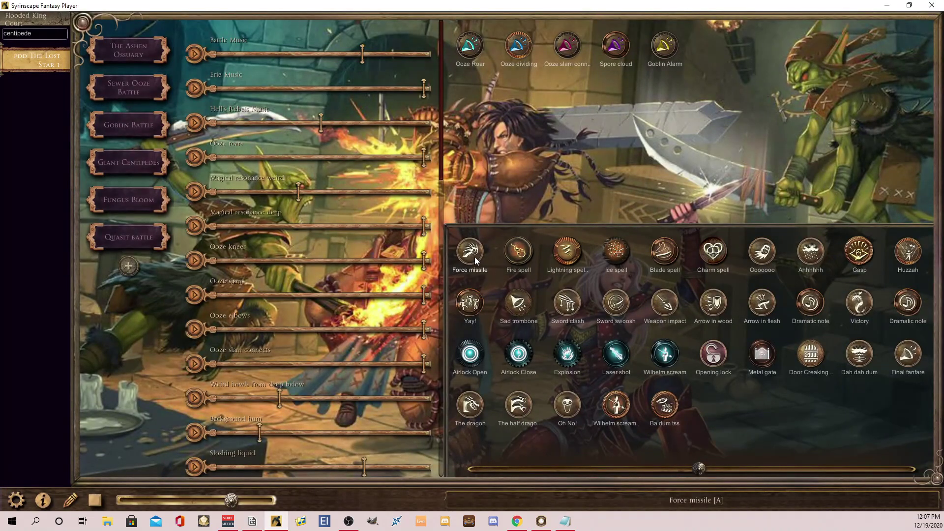
Switch Syrinscape from Goblin Battle to the Giant Centipedes mood.
left_click(122, 161)
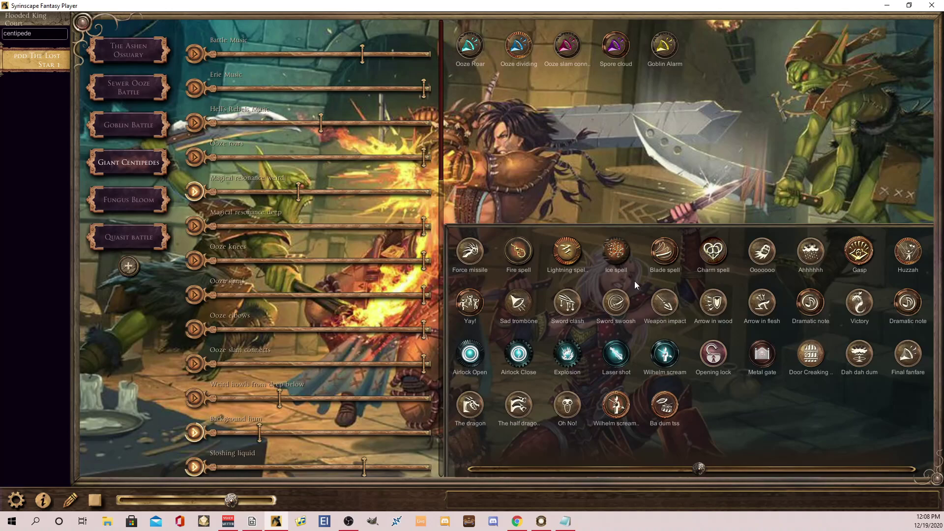
Stop the Giant Centipedes mood and play the Force missile sound effect in Syrinscape.
left_click(99, 501)
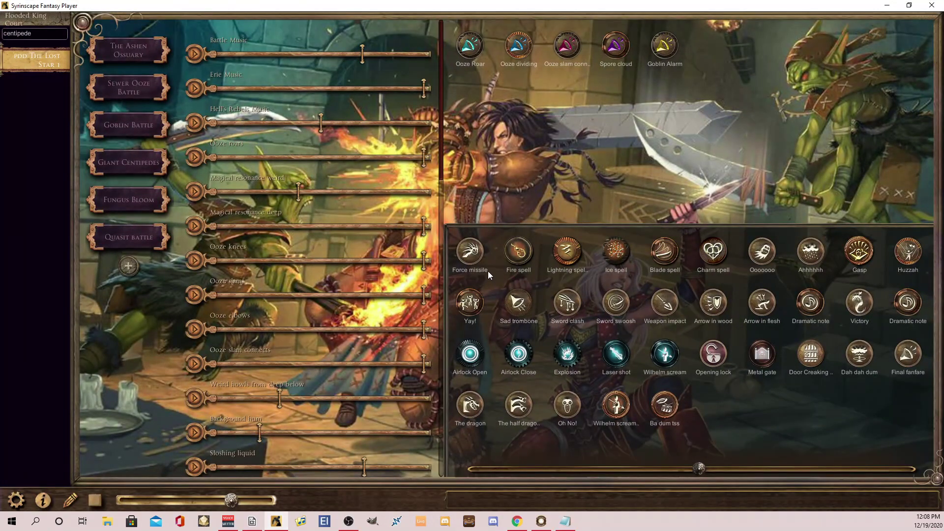
left_click(470, 254)
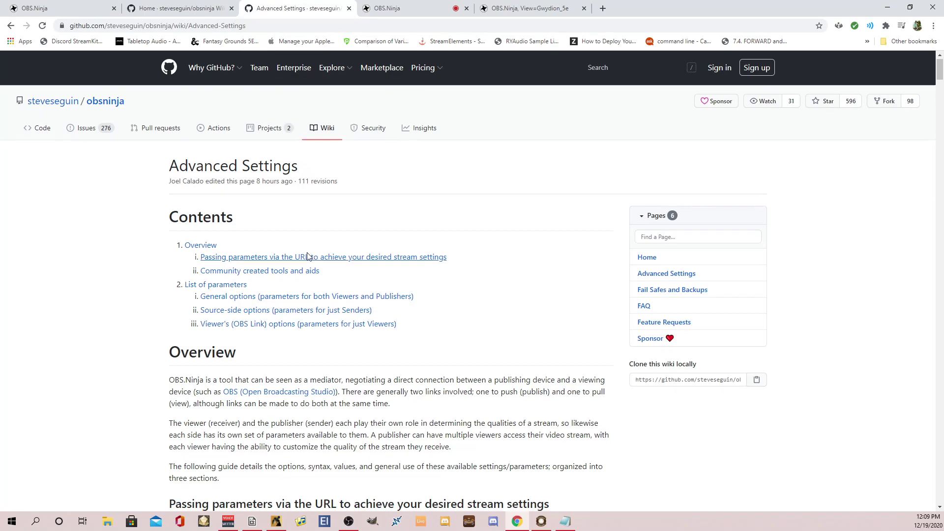
Scroll the Advanced Settings wiki page down to the stereo parameter documentation.
scroll(308, 256, "down", 2)
scroll(311, 136, "up", 1)
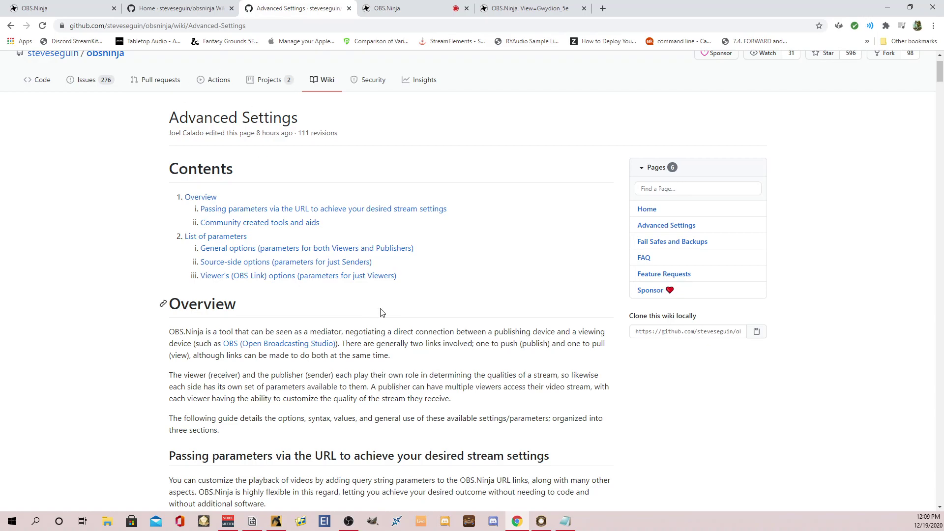
scroll(383, 312, "down", 5)
scroll(376, 280, "down", 8)
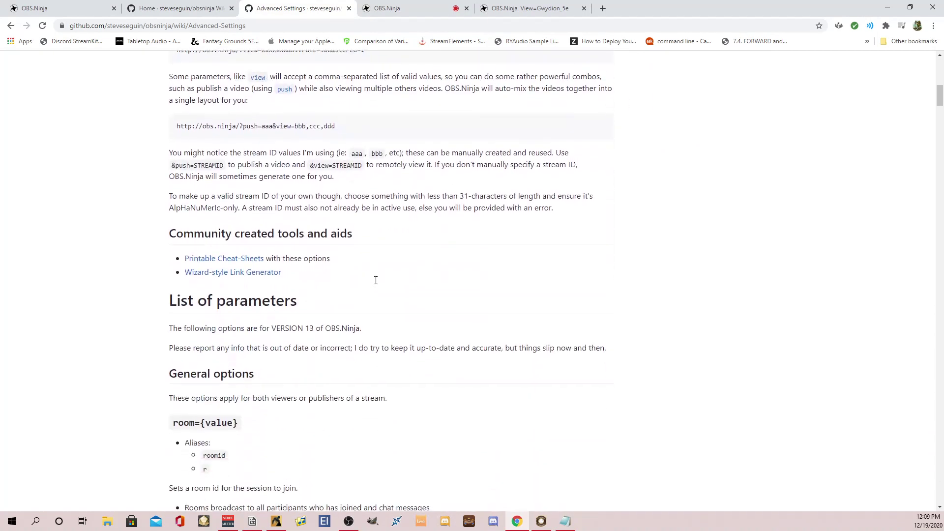
scroll(377, 285, "down", 6)
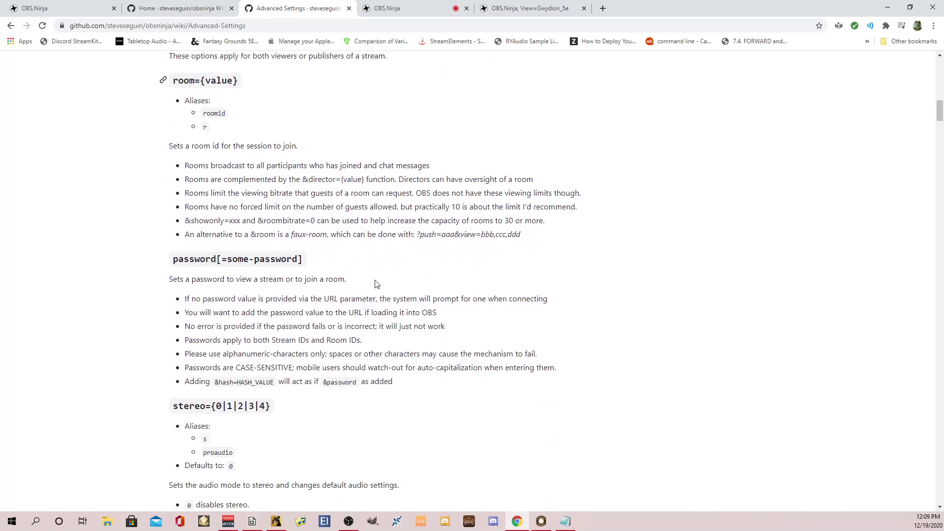
scroll(375, 280, "down", 5)
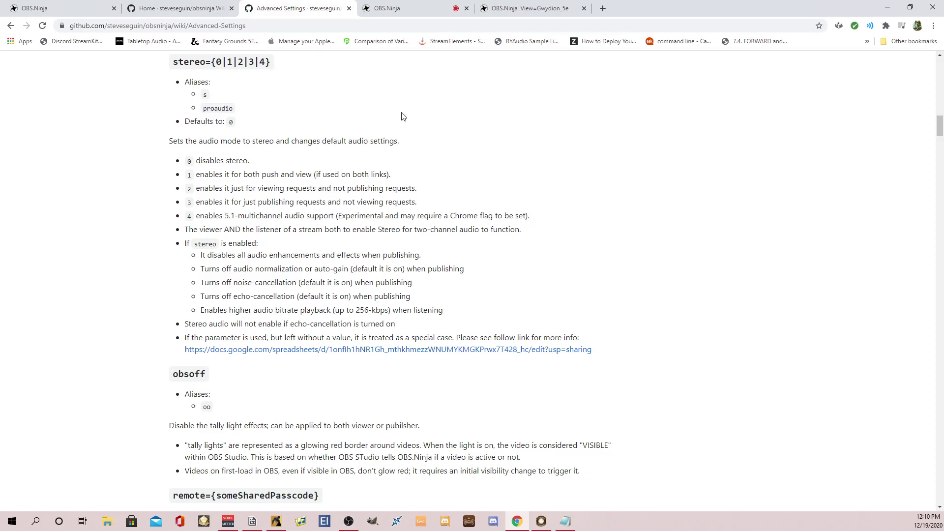
Return to the OBS.Ninja home page tab.
left_click(97, 6)
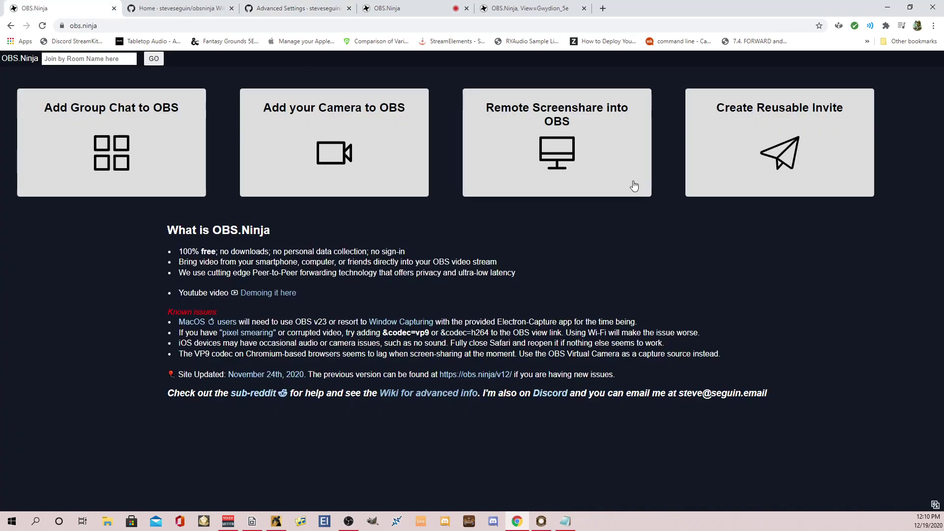